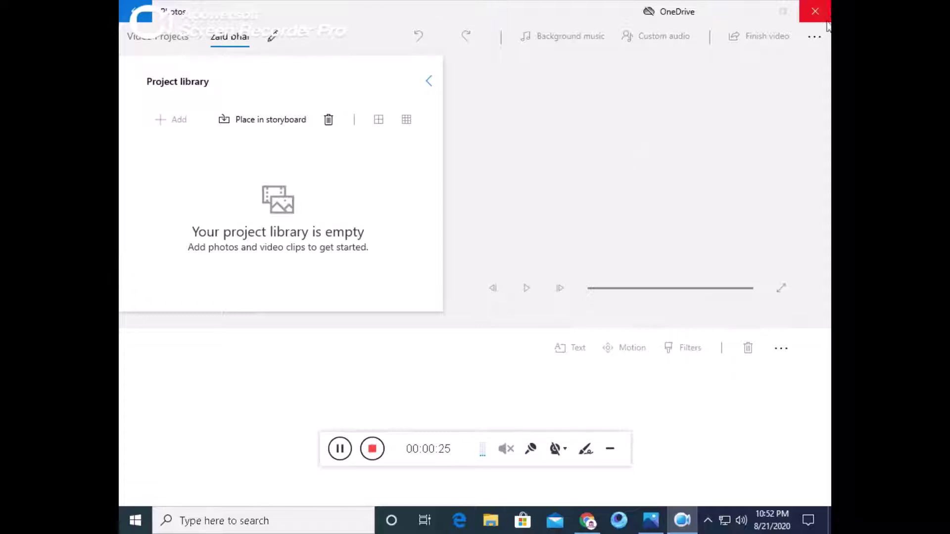
Step: Minimize the empty Video Editor project window to reveal the desktop
left_click(746, 11)
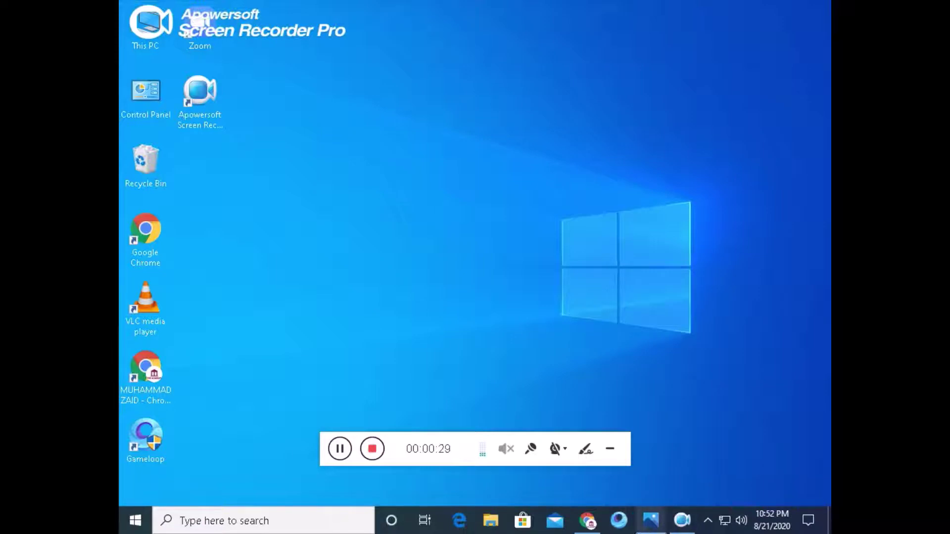
Step: Search the Start menu for 'vide' and relaunch Video Editor
left_click(287, 526)
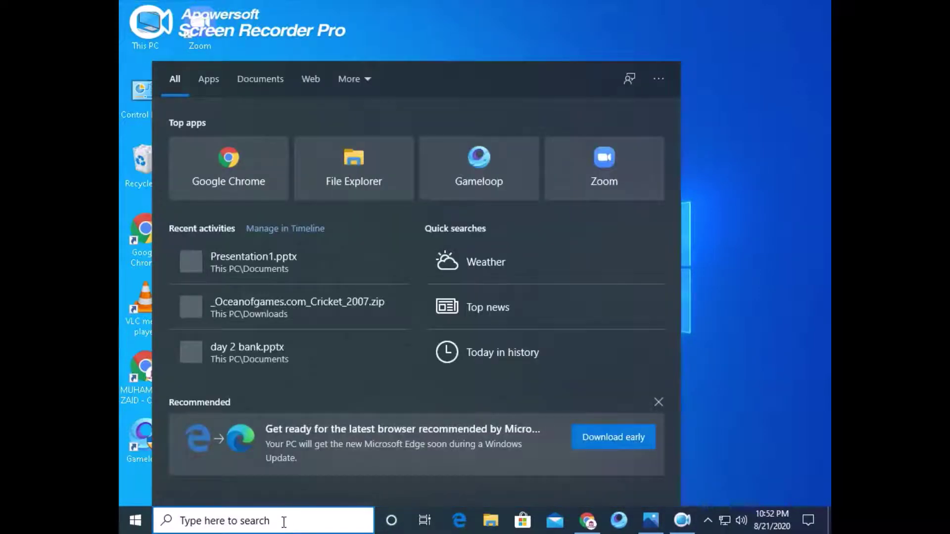
type("vide")
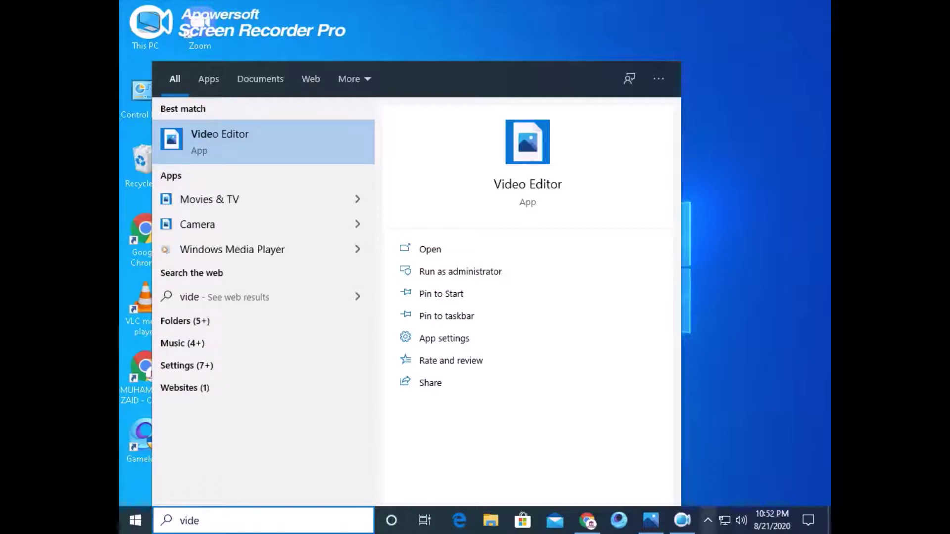
left_click(639, 523)
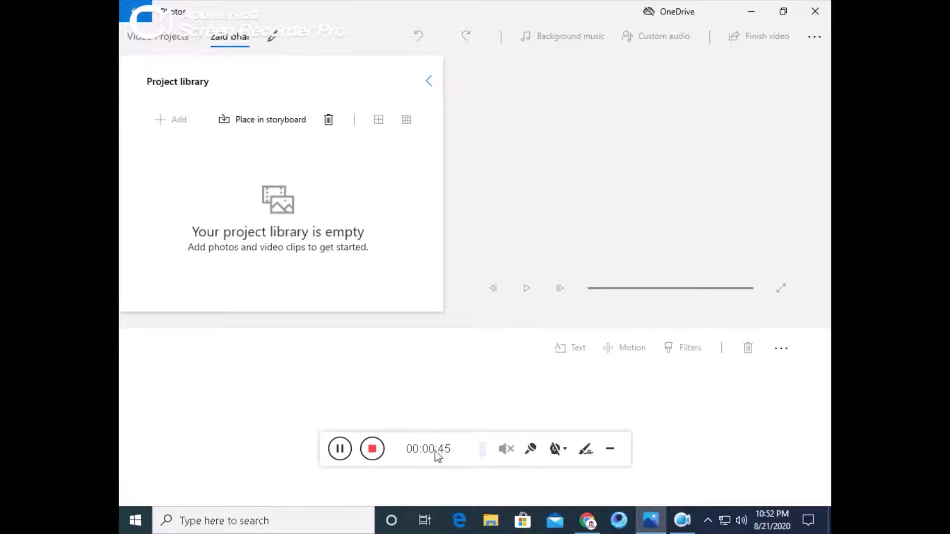
Step: Create a new blank video project, keeping the default name 'New video'
left_click(339, 449)
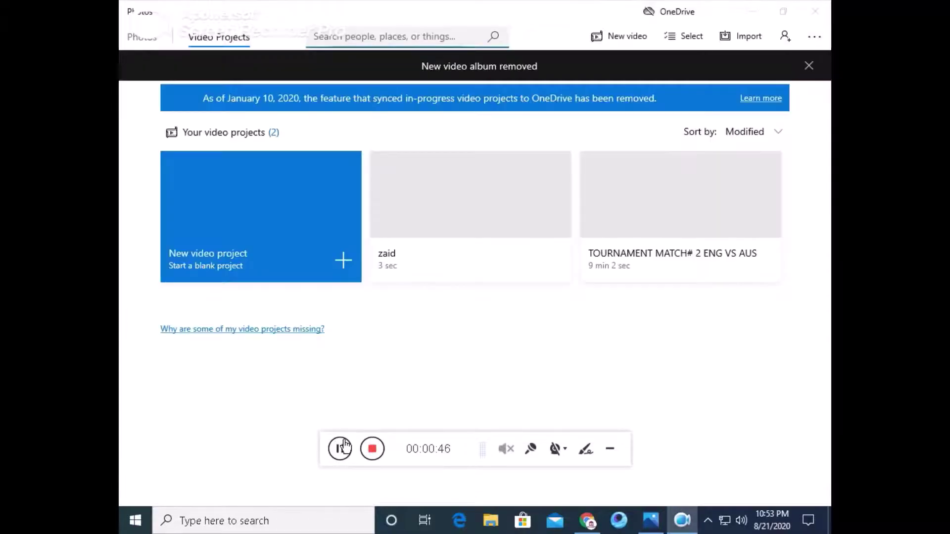
left_click(328, 269)
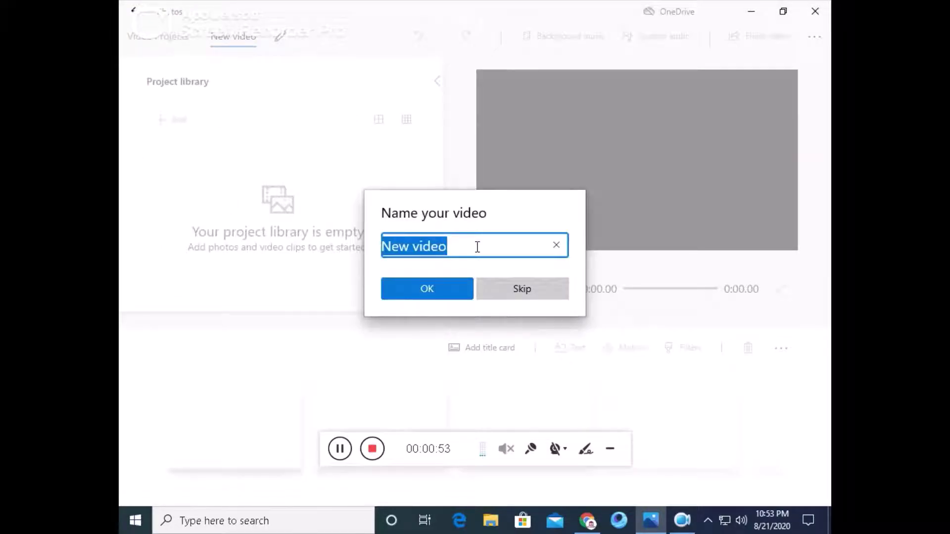
left_click(478, 247)
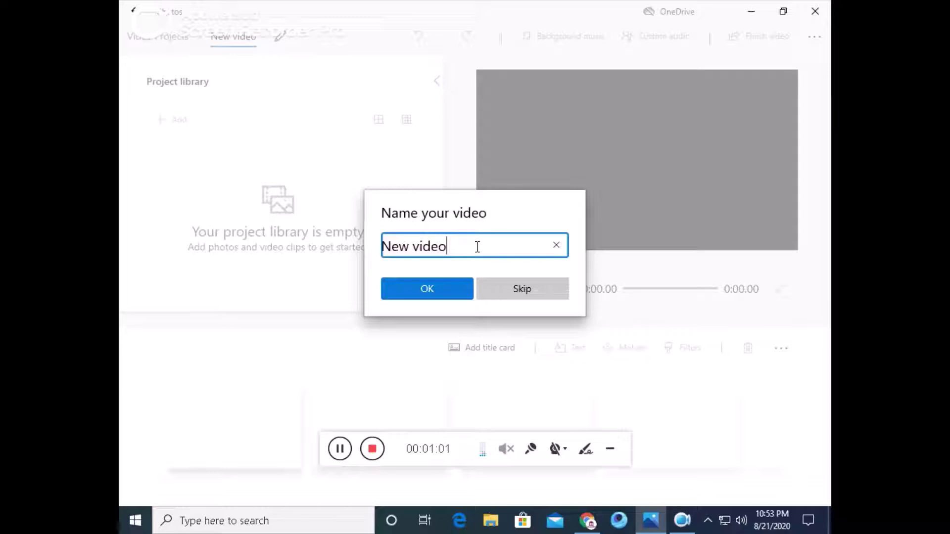
key("Return")
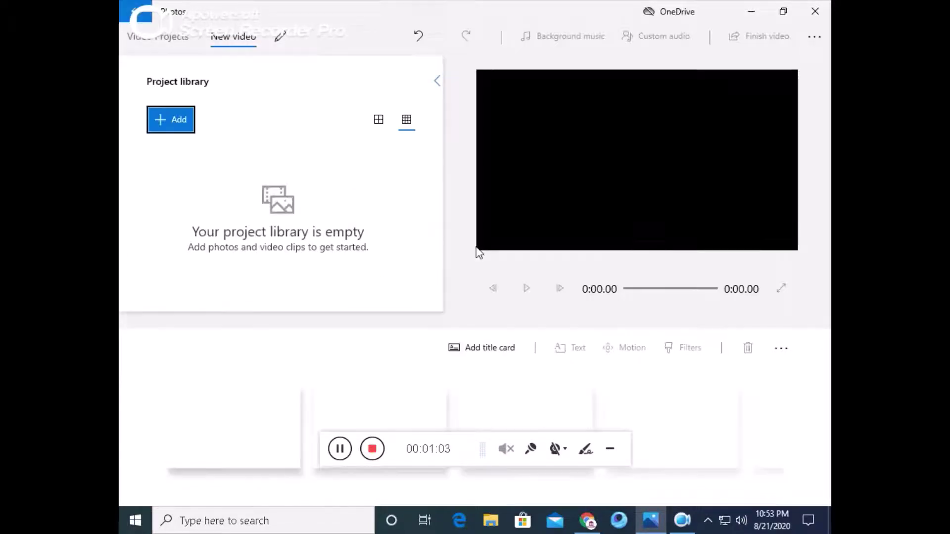
Step: Import the first screen-recording video file from this PC into the project library
left_click(162, 122)
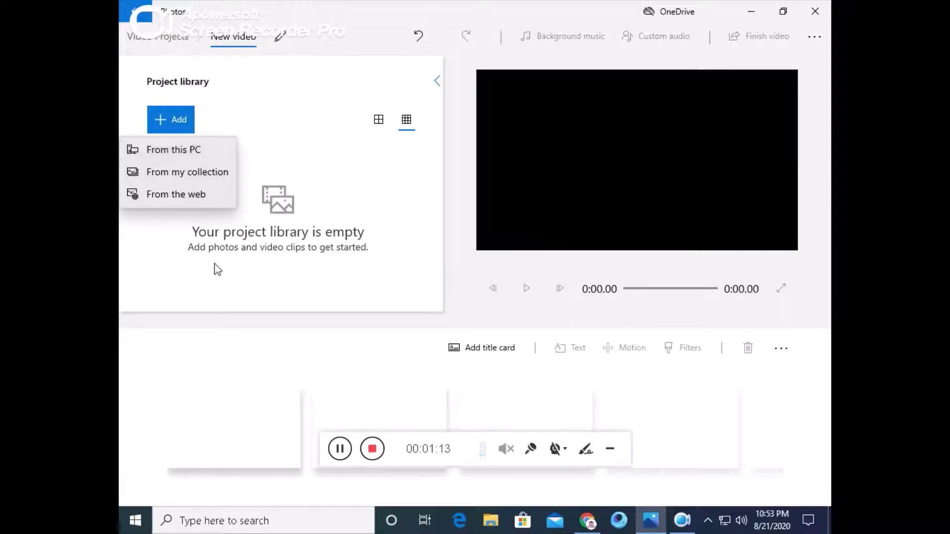
left_click(176, 148)
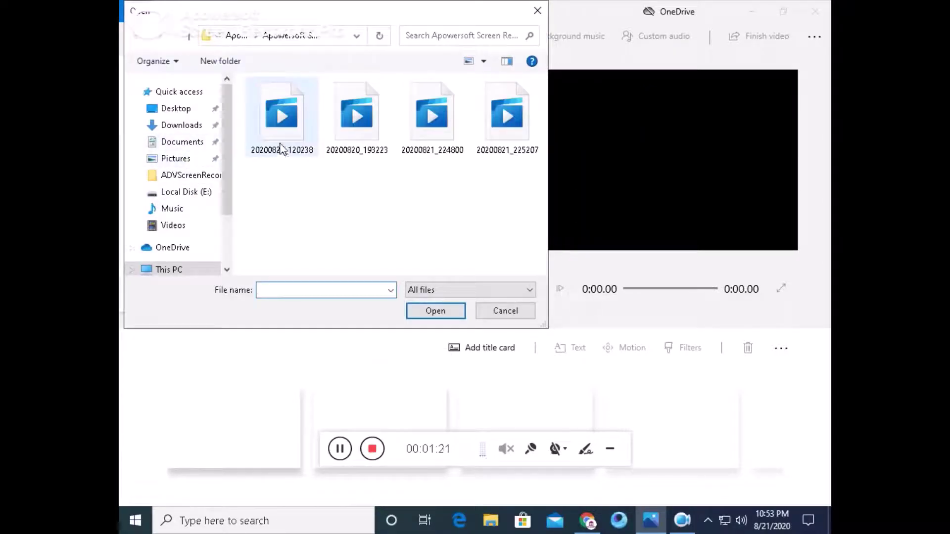
left_click(282, 148)
left_click(433, 312)
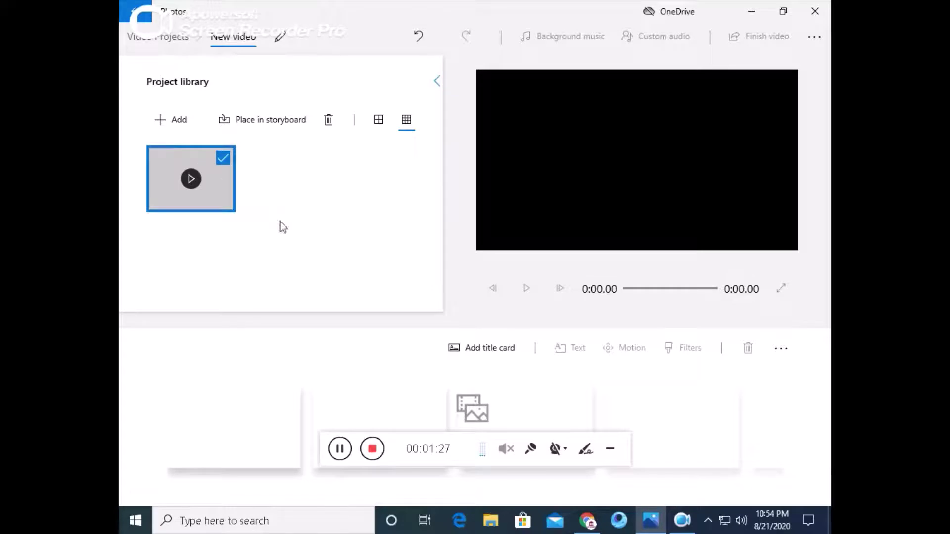
Step: Add a title card and choose the JOY text style after trying Loved and CLASSIC
left_click(467, 355)
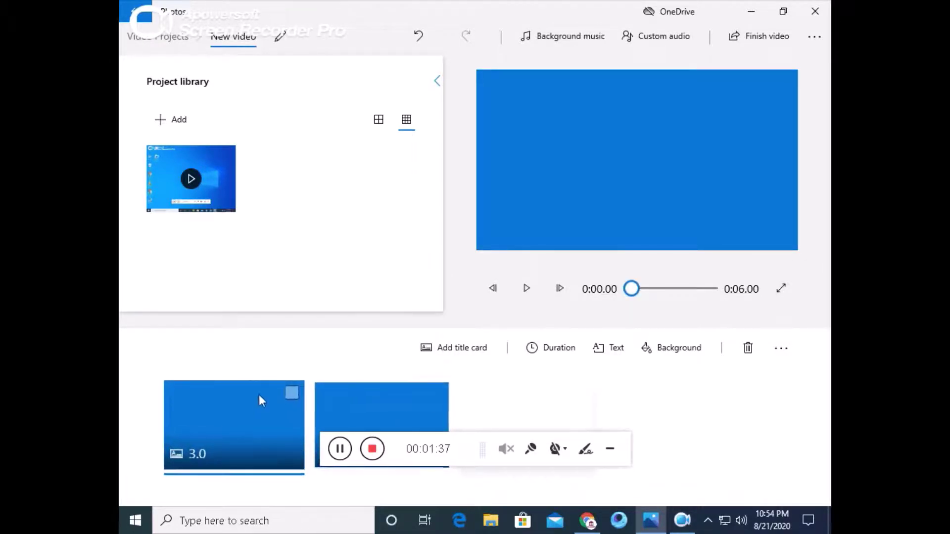
left_click(610, 354)
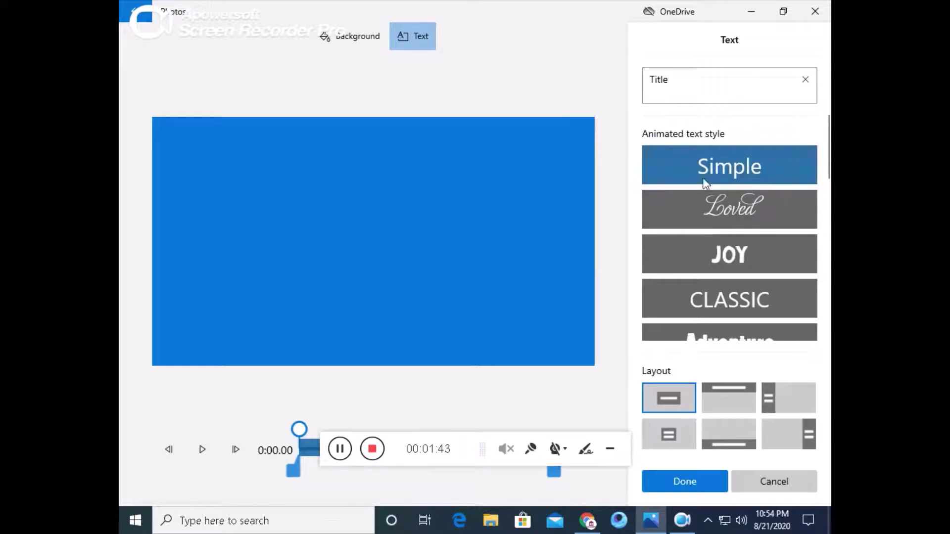
left_click(742, 226)
left_click(738, 260)
left_click(741, 297)
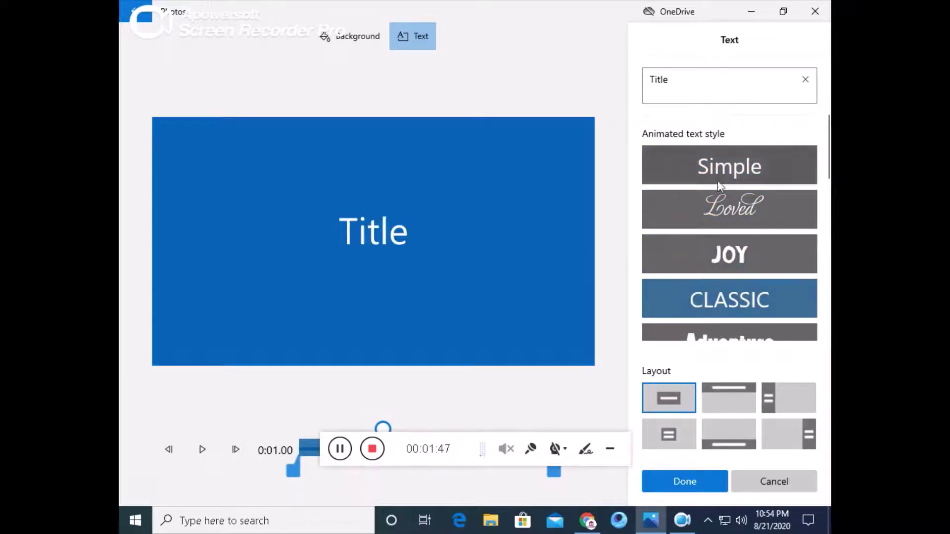
left_click(747, 240)
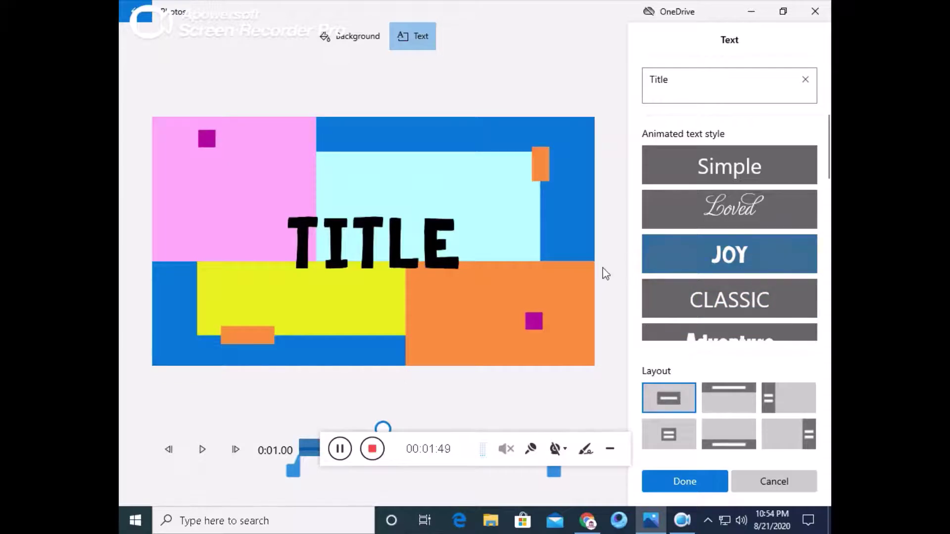
Step: Replace the placeholder 'Title' with 'zaid' and finish the title card
left_click(726, 96)
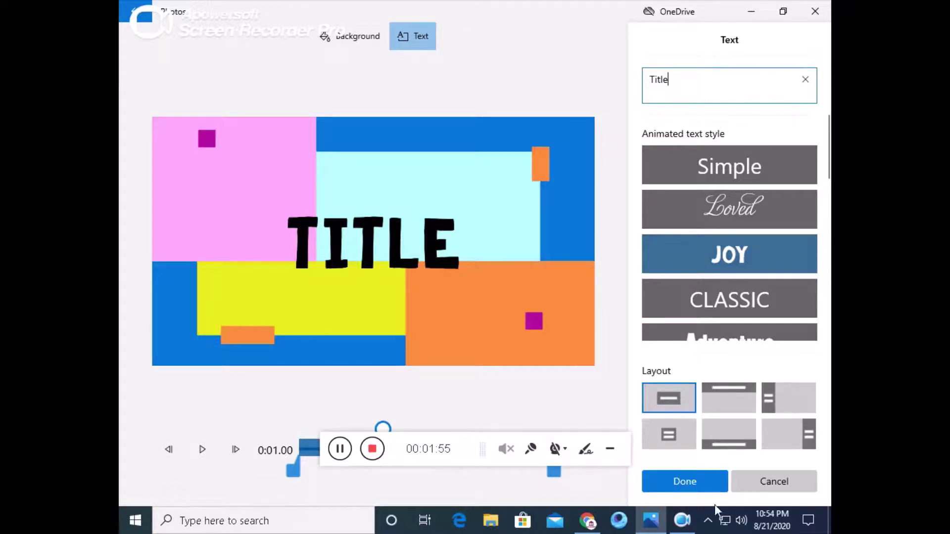
key("BackSpace")
key("BackSpace")
key("BackSpace")
key("BackSpace")
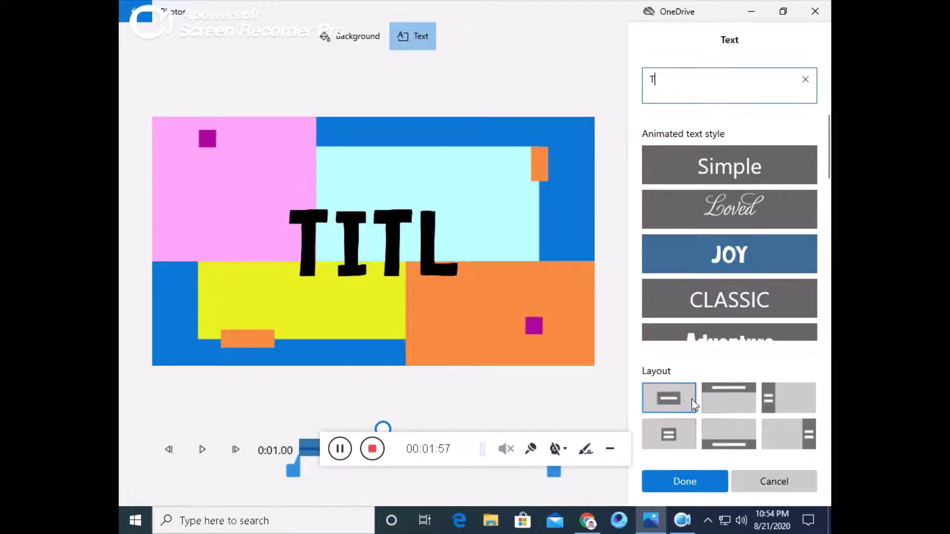
key("BackSpace")
type("zaid")
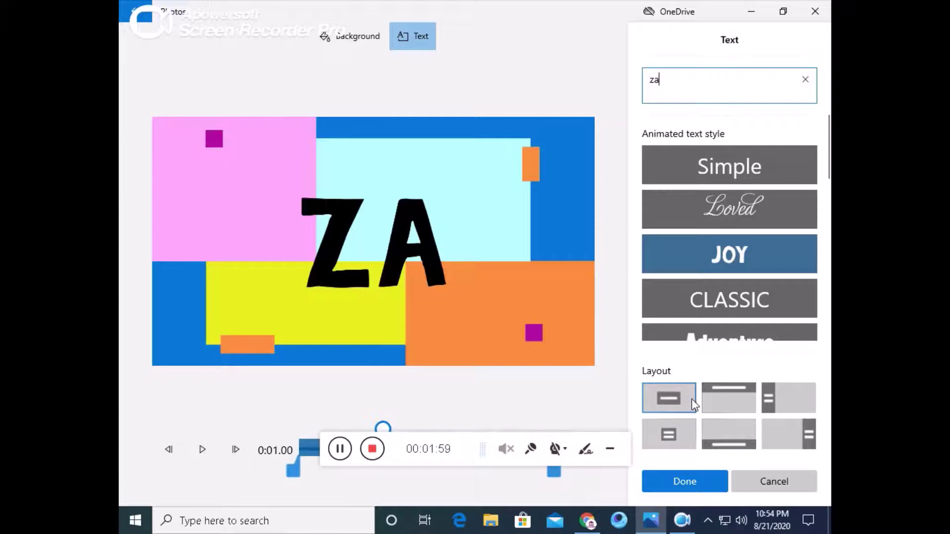
left_click(718, 485)
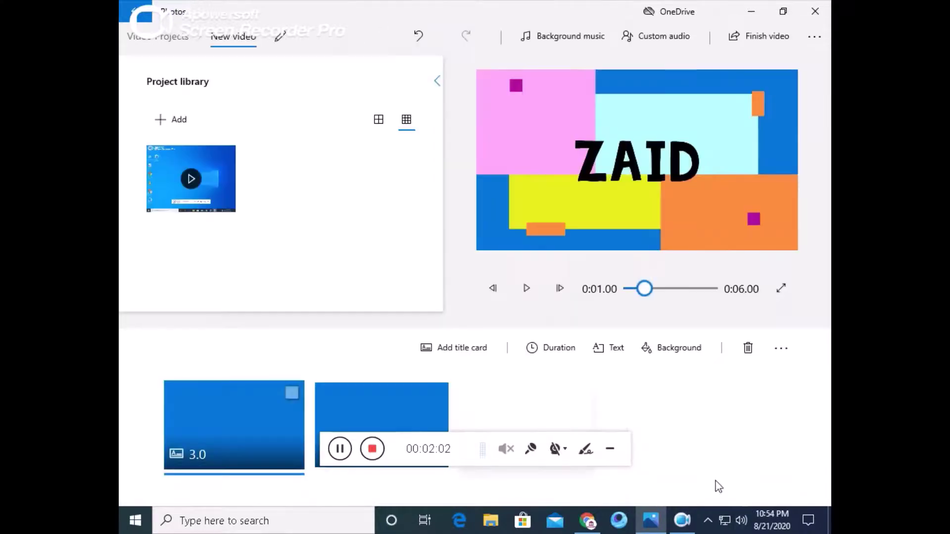
Step: Place the screen-recording clip on the storyboard after the title cards, totalling 3:07.43
left_click(529, 295)
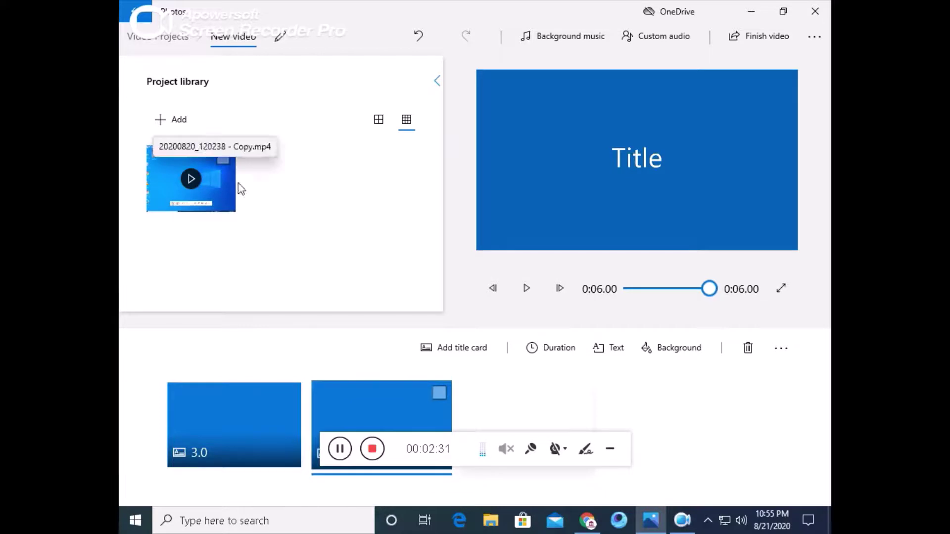
left_click_drag(241, 189, 556, 428)
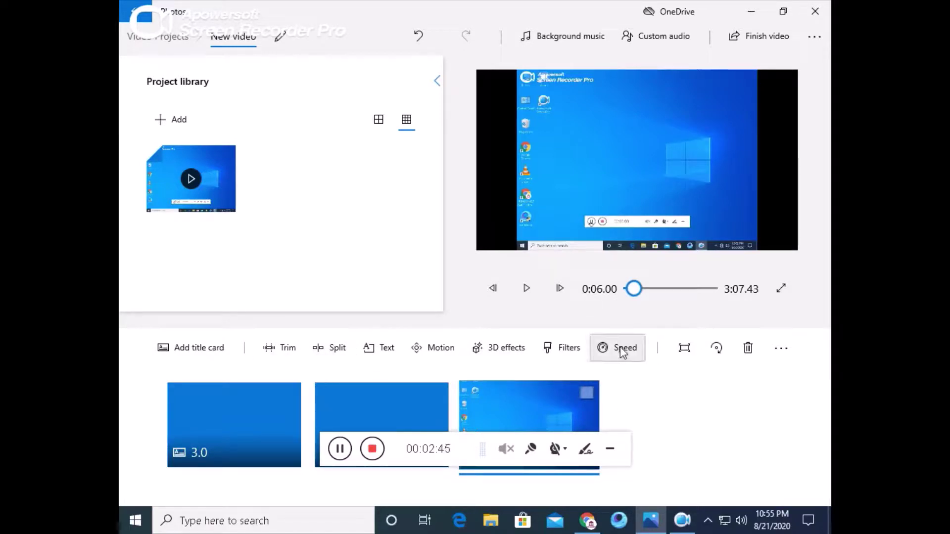
left_click(341, 451)
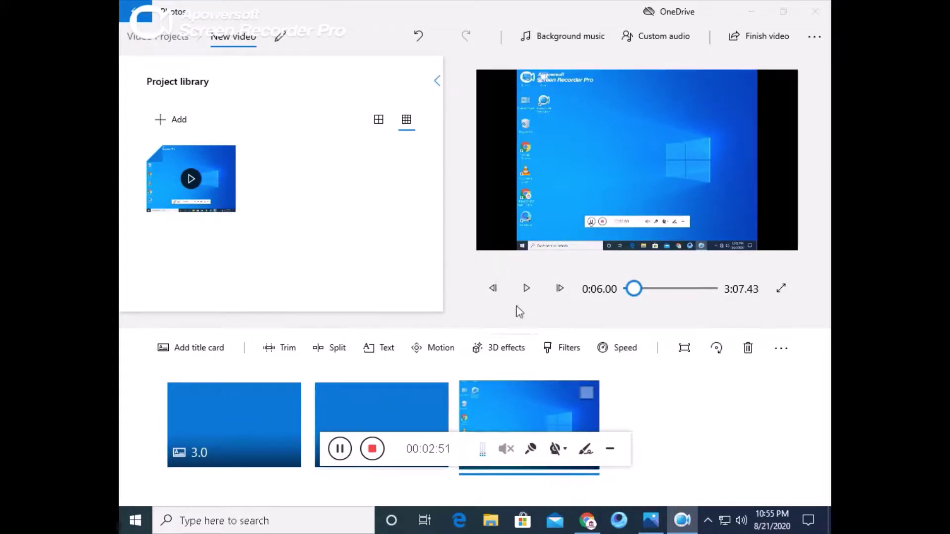
left_click(617, 352)
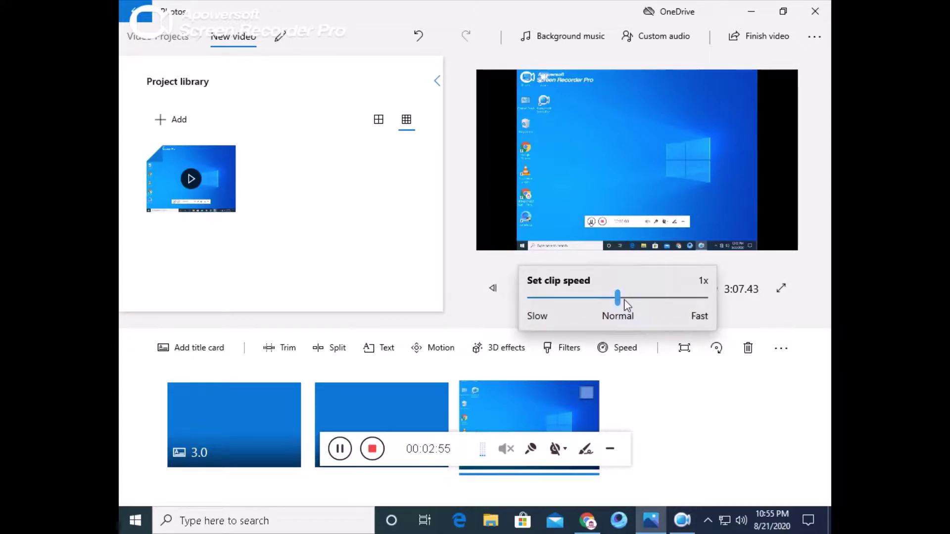
left_click(340, 449)
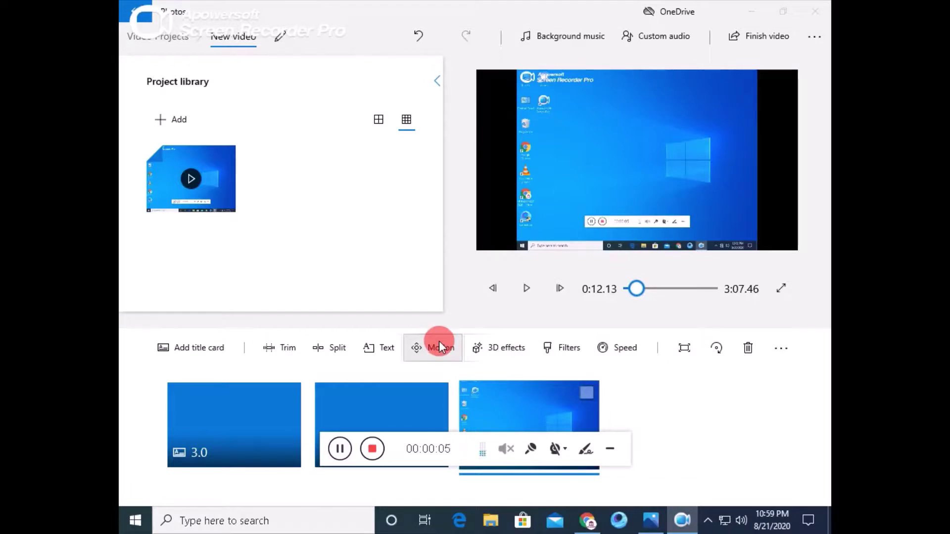
Step: Overlay the text 'bhai' in the top layout on the clip and preview it
left_click(393, 355)
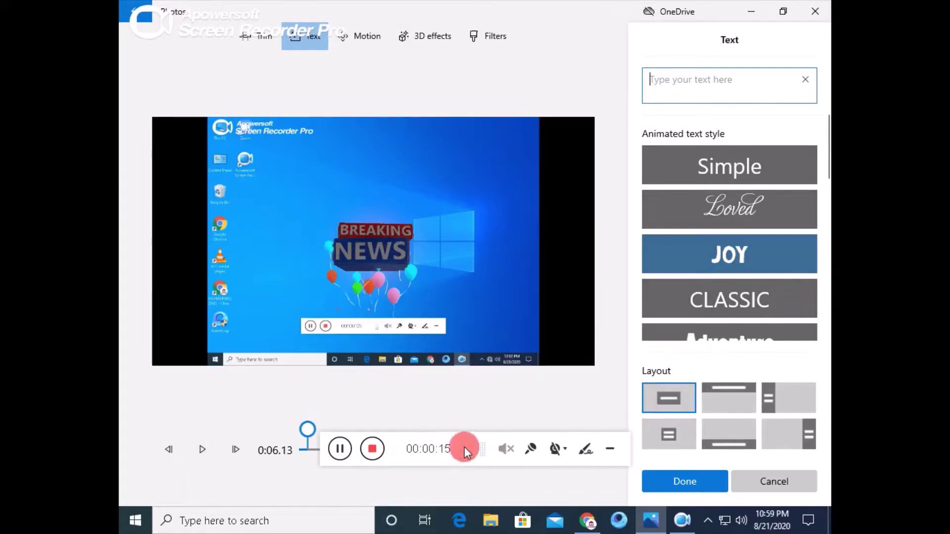
left_click(737, 399)
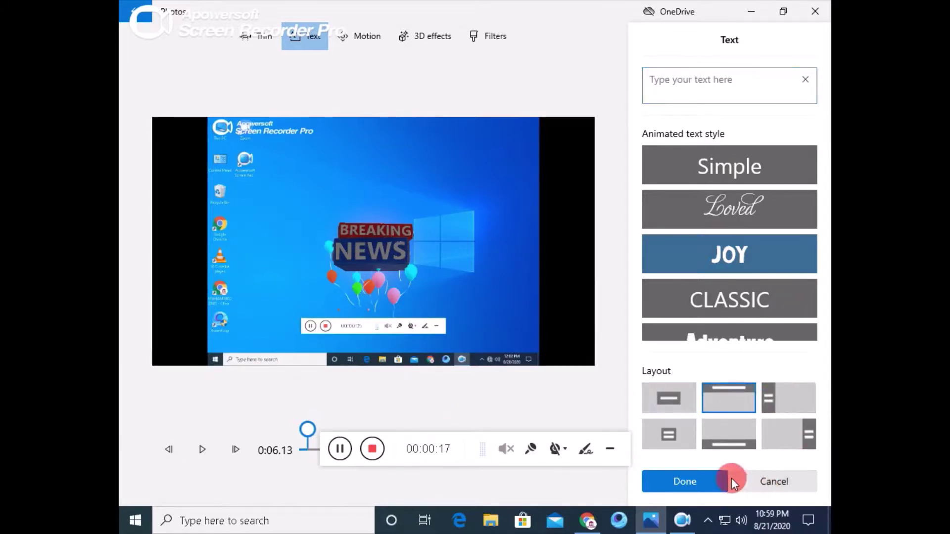
left_click(746, 91)
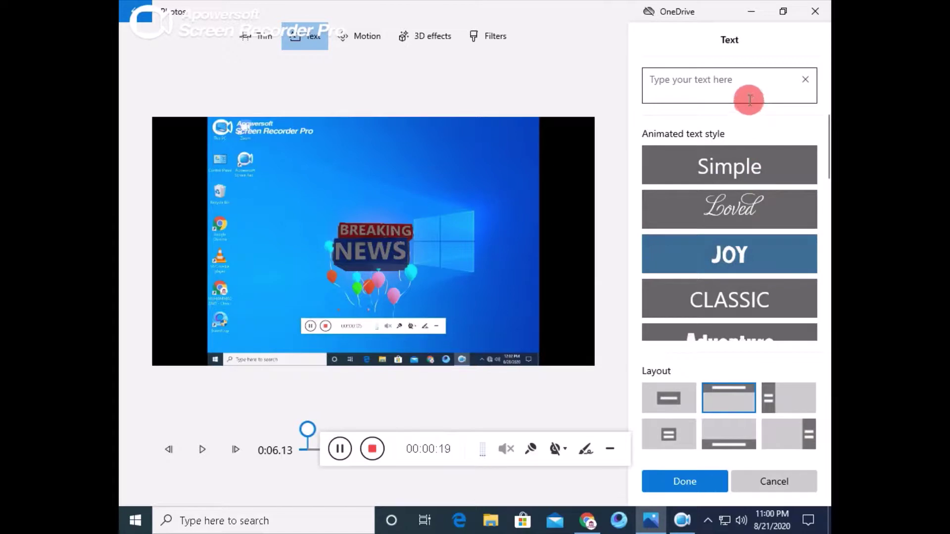
type("bhai")
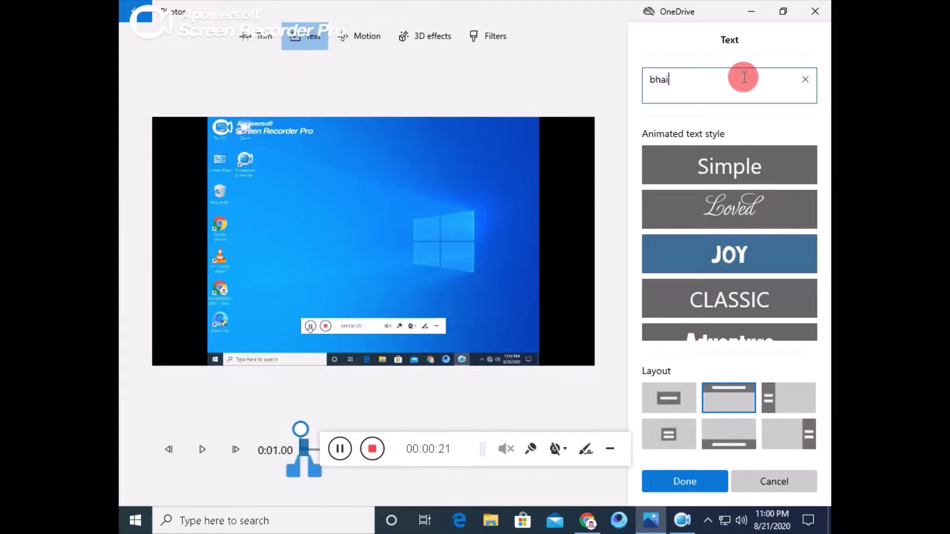
key("Return")
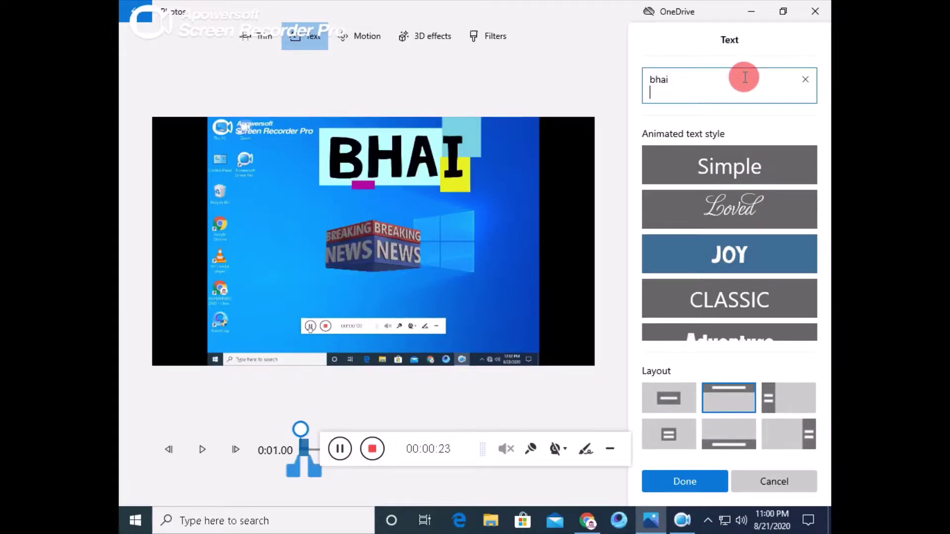
left_click(709, 489)
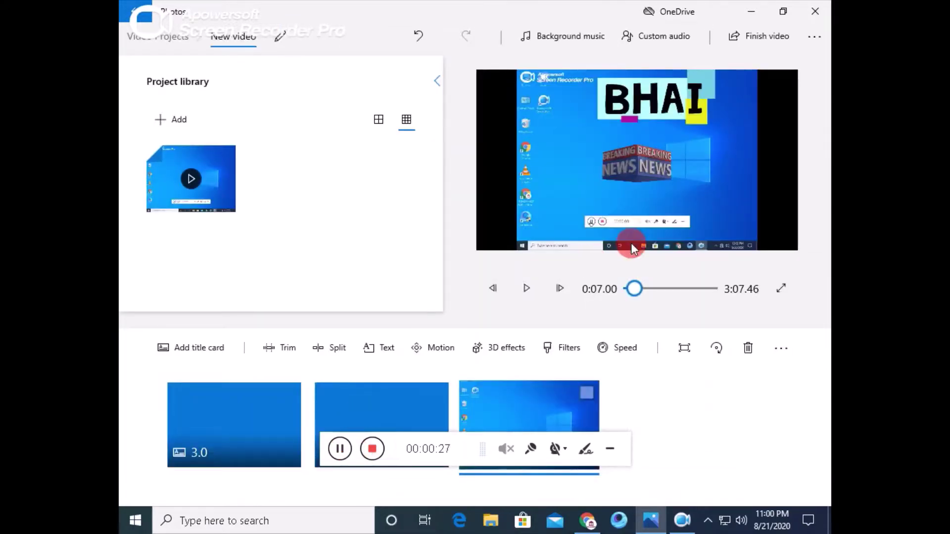
left_click(523, 287)
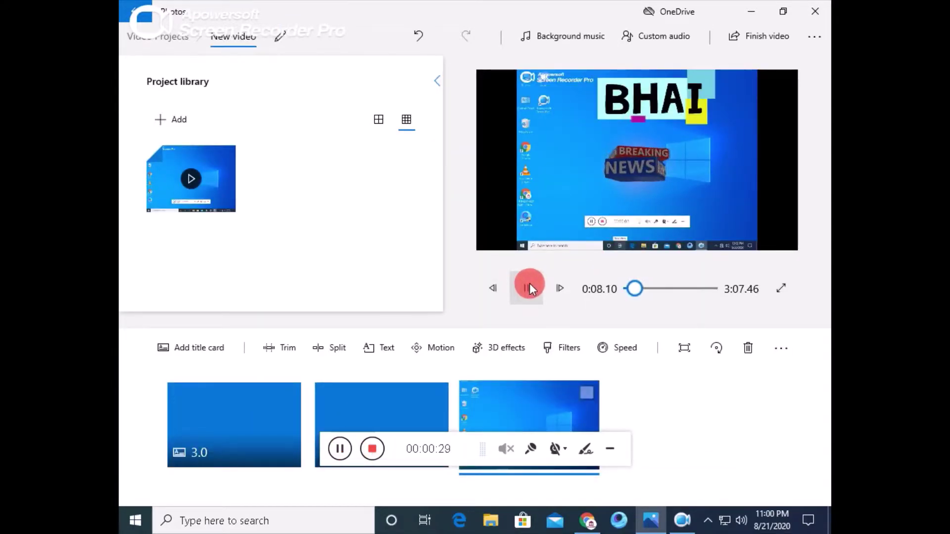
left_click(528, 284)
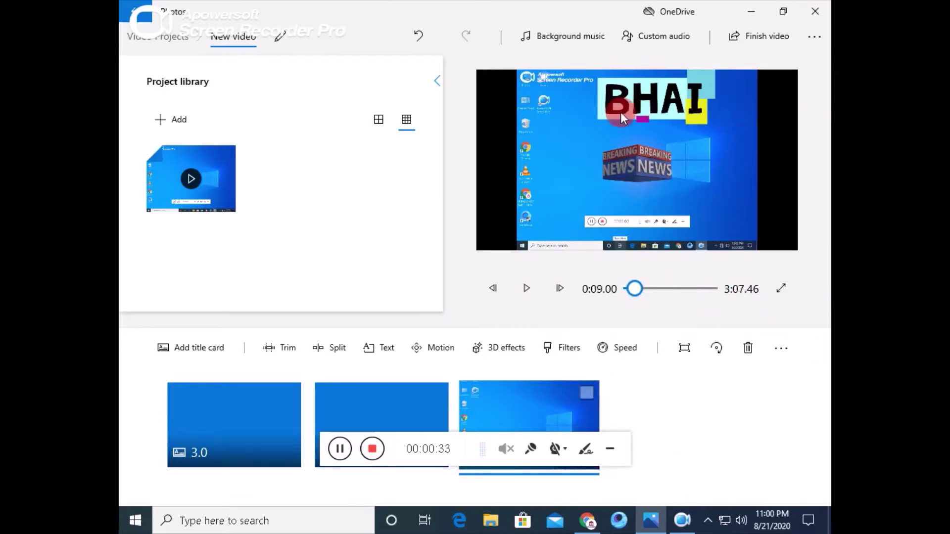
Step: Preview the Happy Beat background music track, then cancel without adding music
left_click(560, 46)
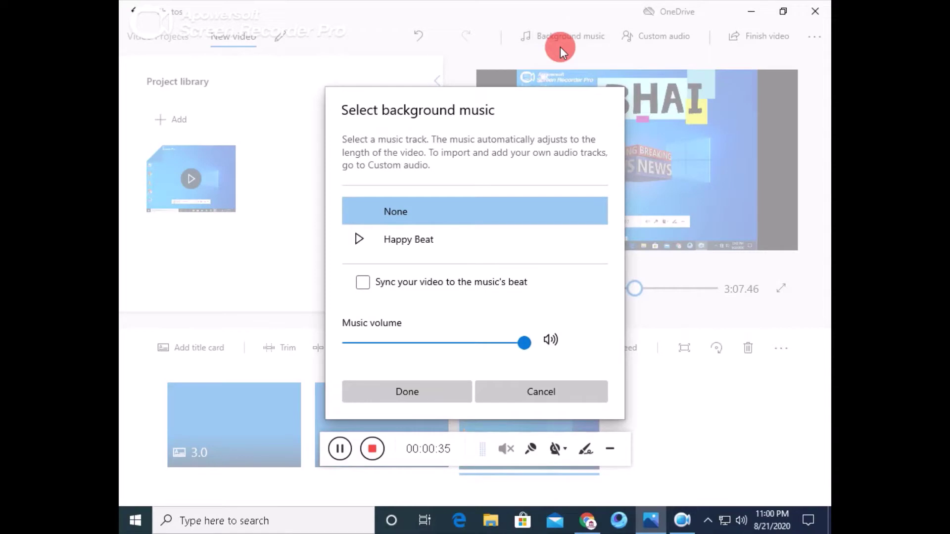
left_click(351, 239)
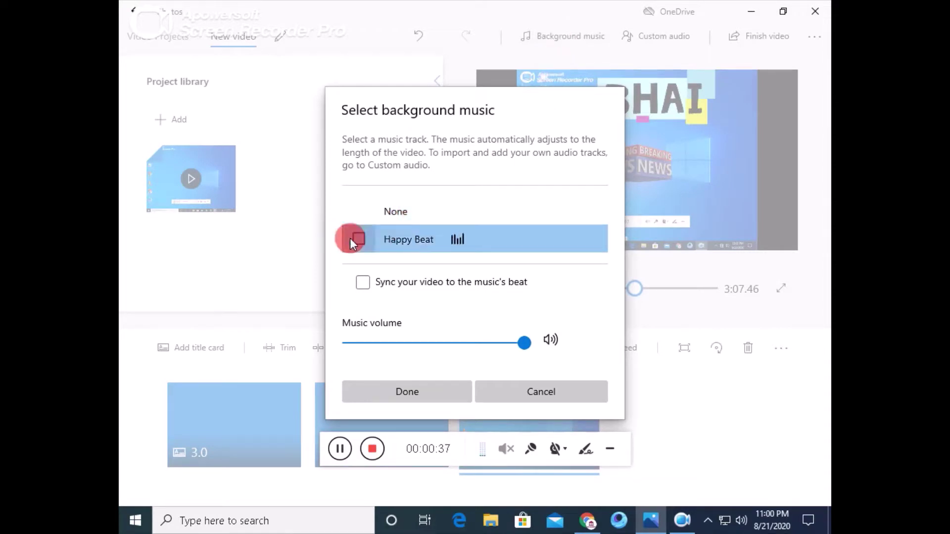
left_click(350, 240)
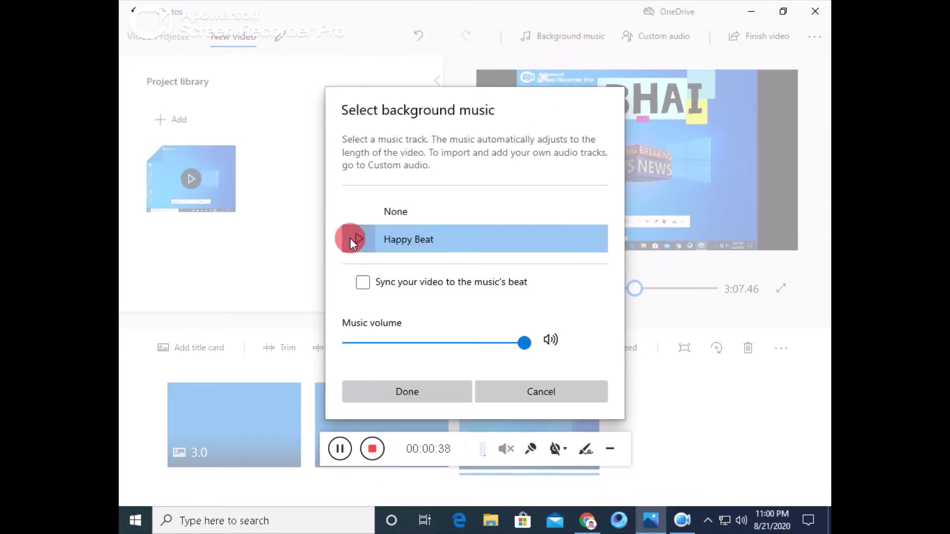
left_click(509, 393)
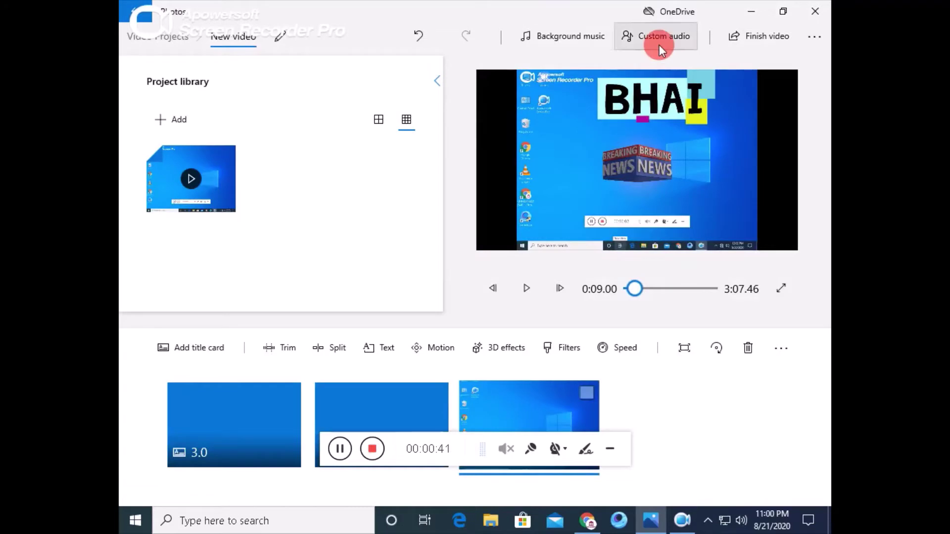
Step: Open the Custom audio pane, leaving the audio list empty after closing the file browser
left_click(659, 44)
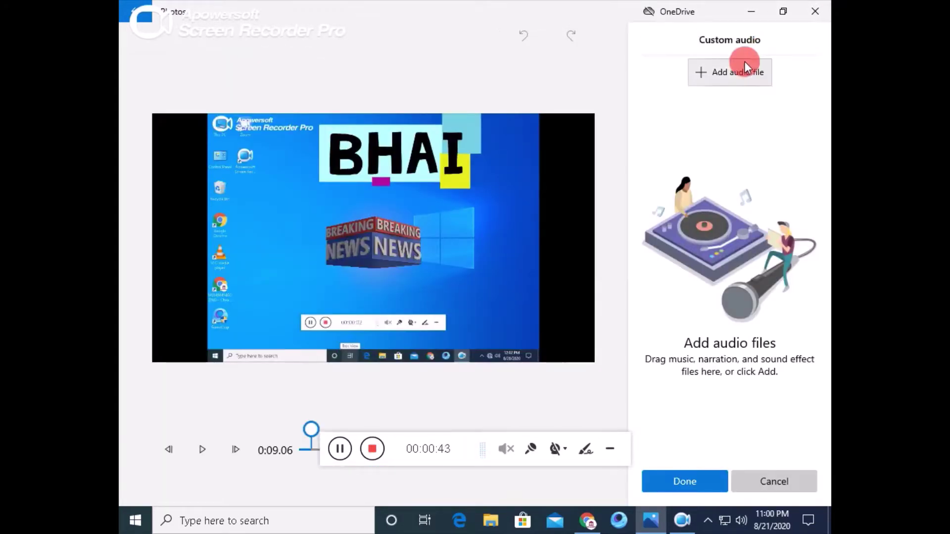
left_click(725, 76)
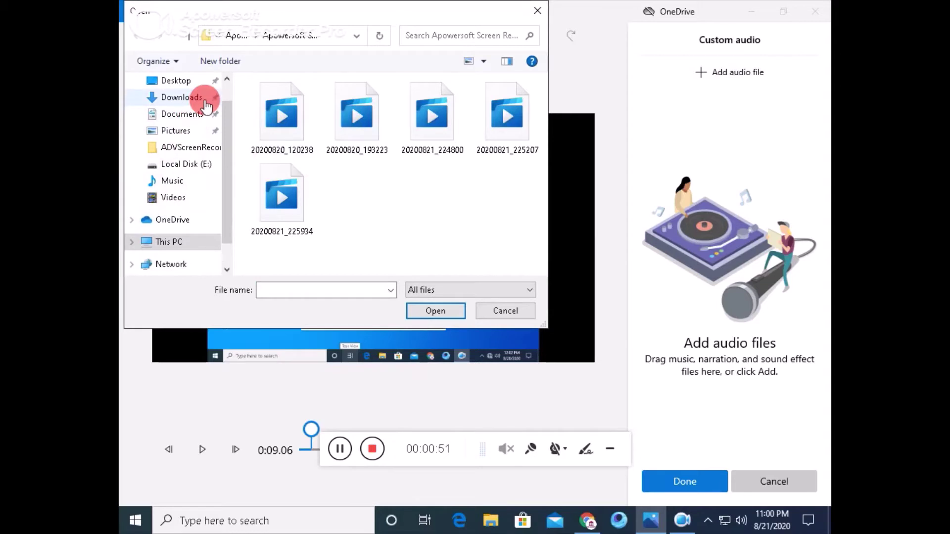
left_click(544, 14)
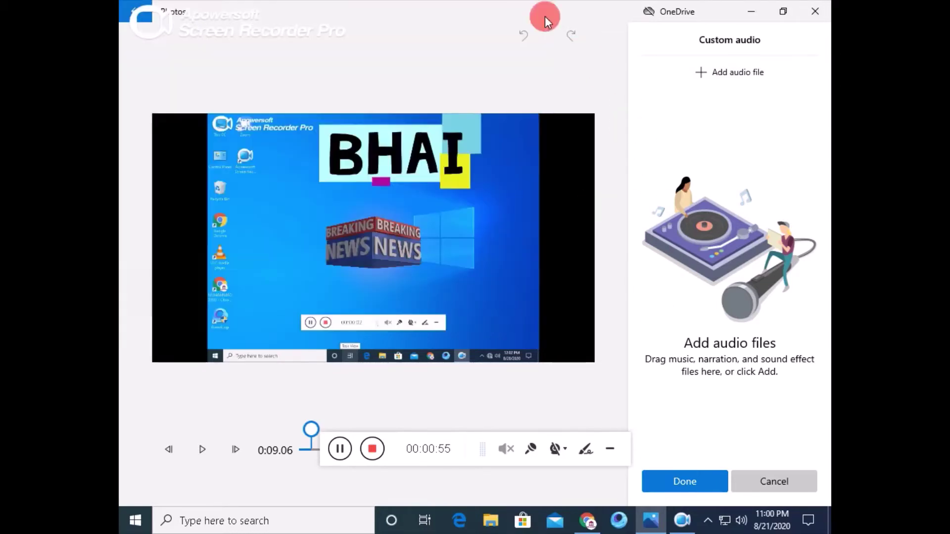